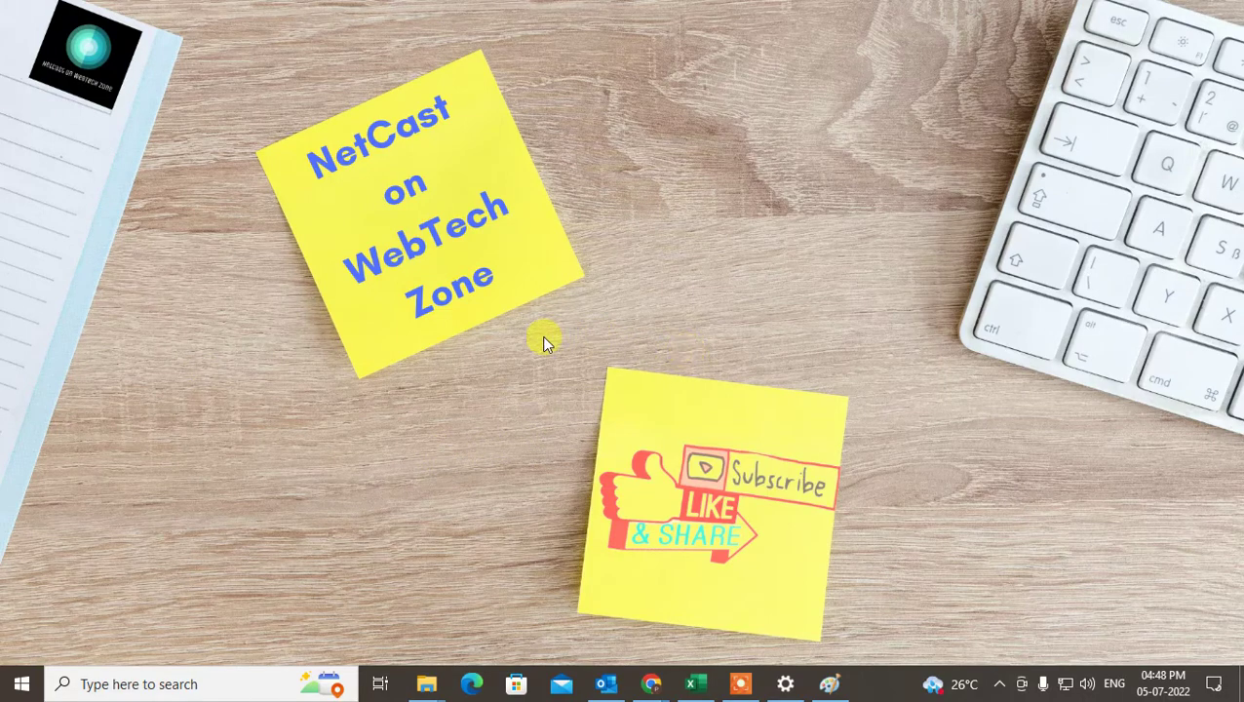
Restore the Outlook inbox window from its taskbar icon.
click(604, 683)
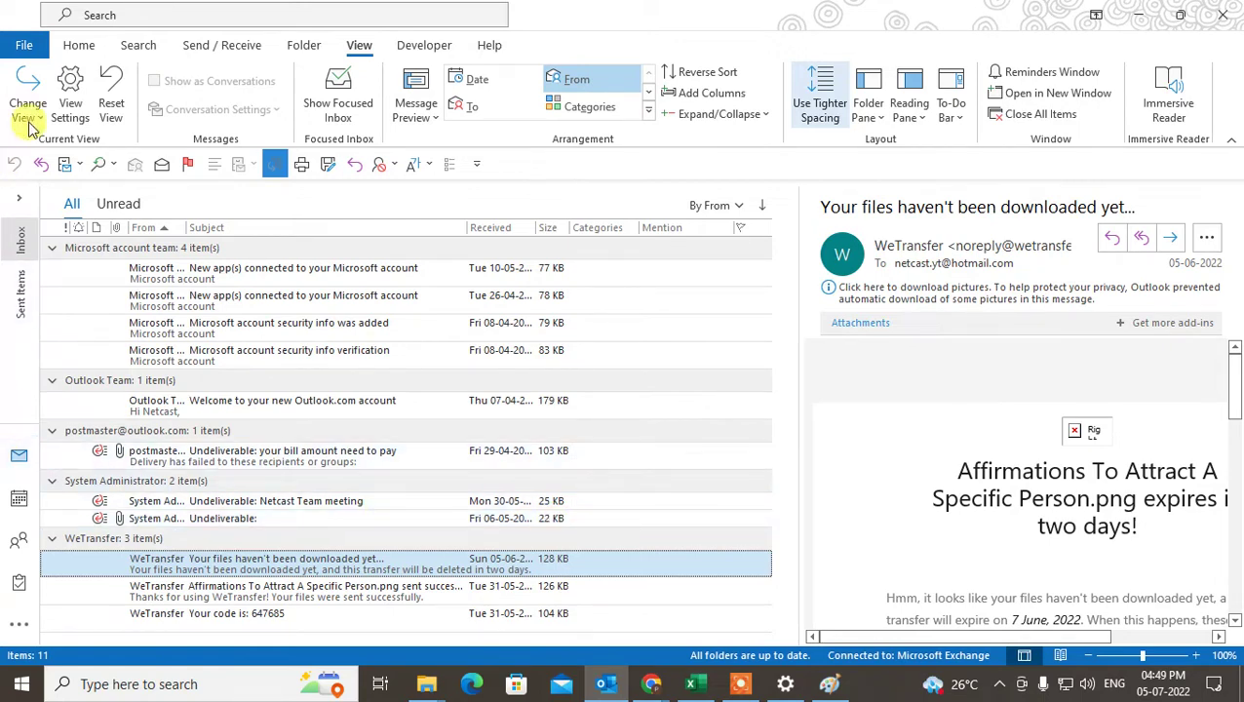
Open Outlook Options on the Mail page and move the dialog up and left.
click(25, 45)
click(44, 597)
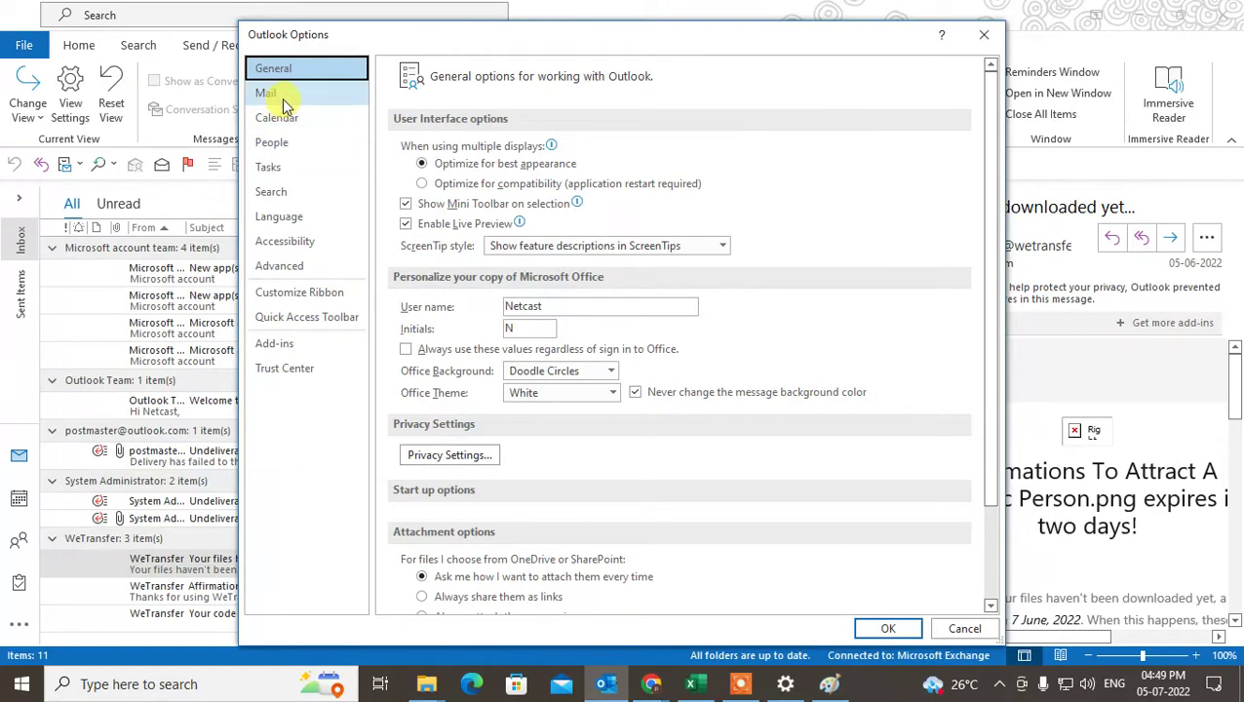
click(332, 92)
drag(579, 43, 472, 30)
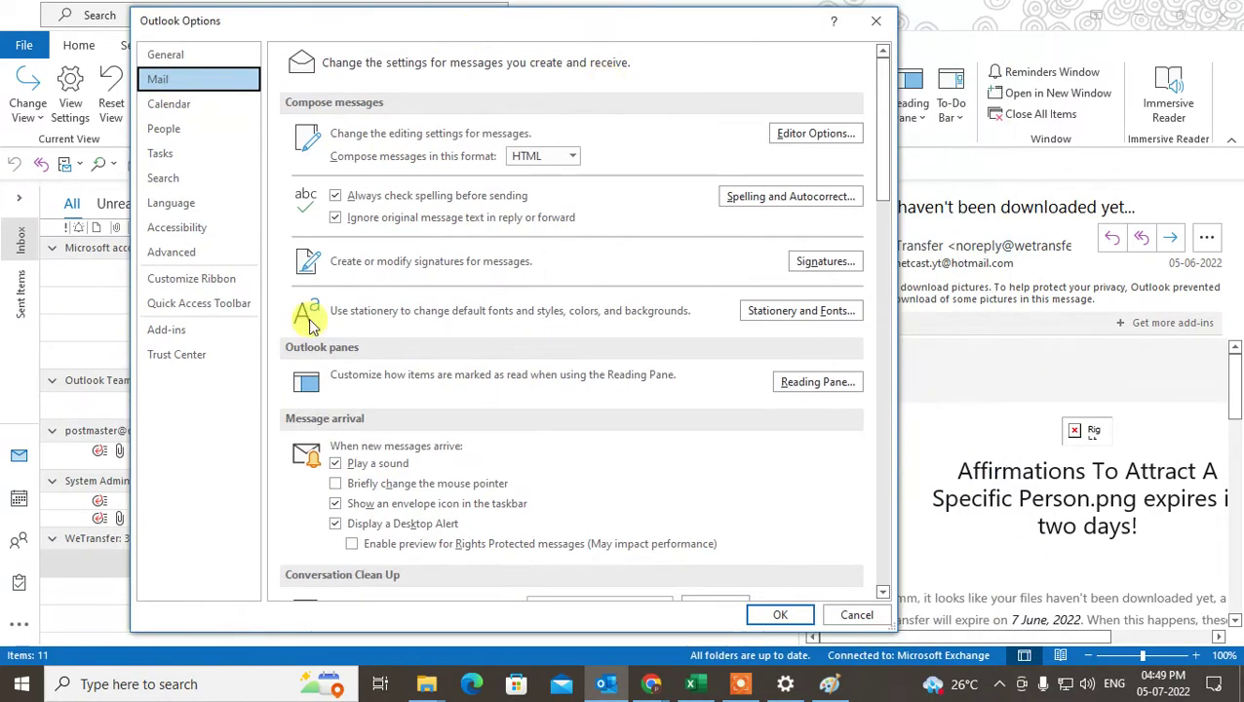
Open the Signatures editor and review the contents of the existing saved signatures.
click(825, 261)
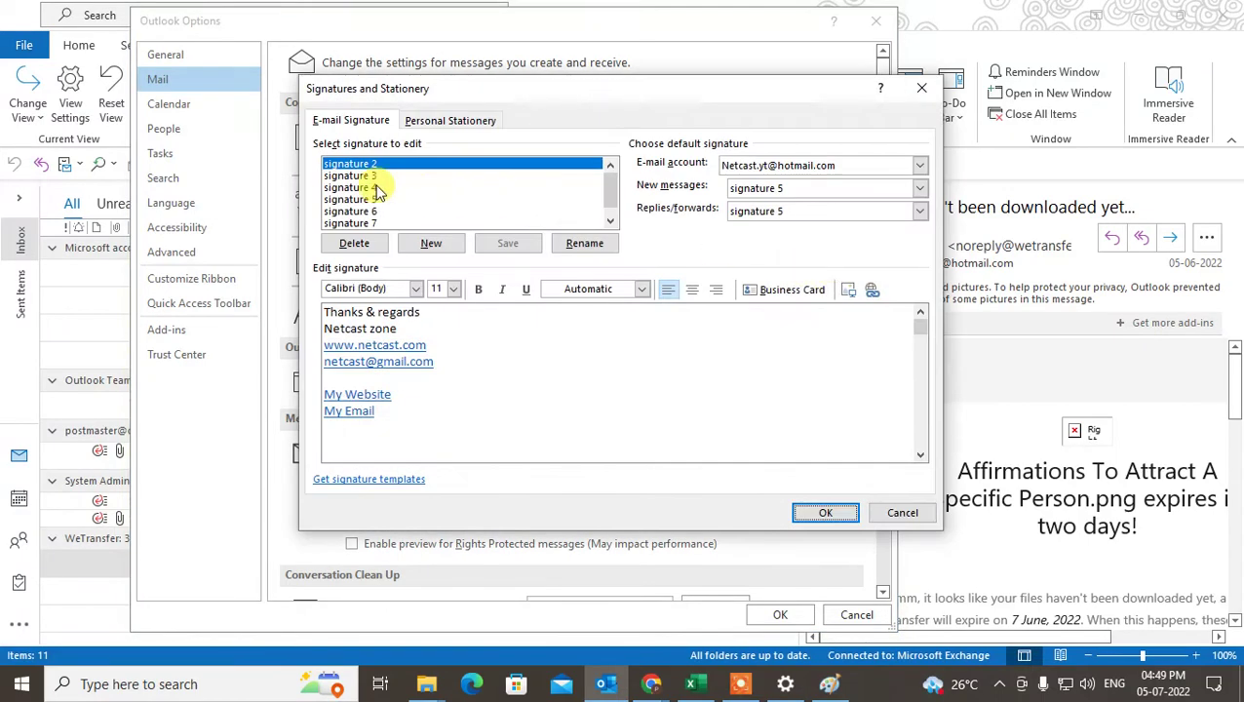
click(370, 199)
scroll(375, 200, down, 1)
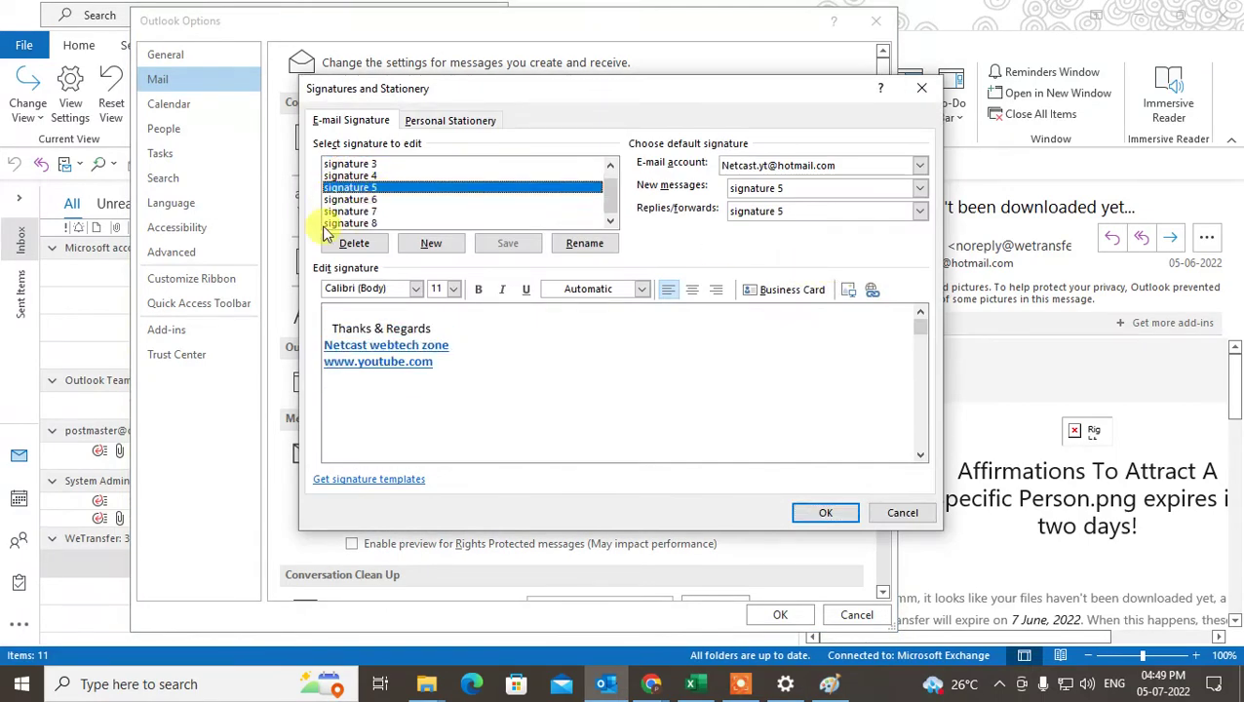
click(351, 210)
click(351, 176)
Create a new signature named 'asdfasdf' and place the cursor in its edit box.
click(425, 245)
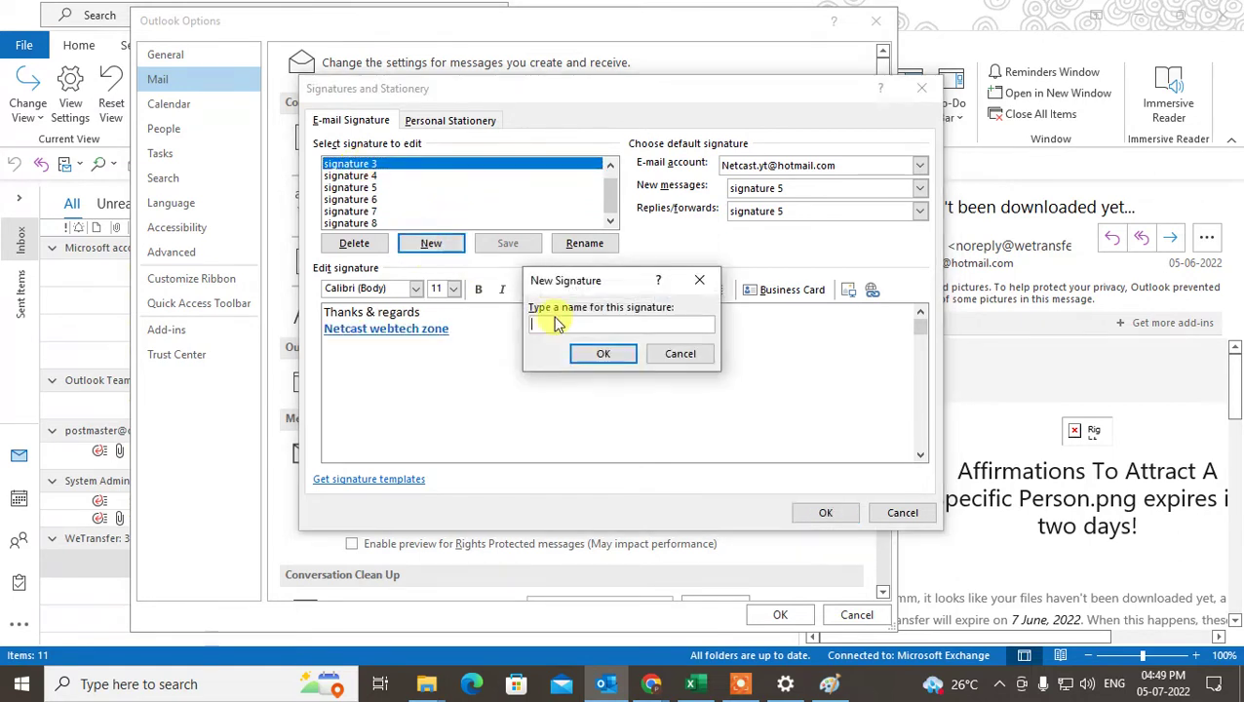
text(asdfasdf)
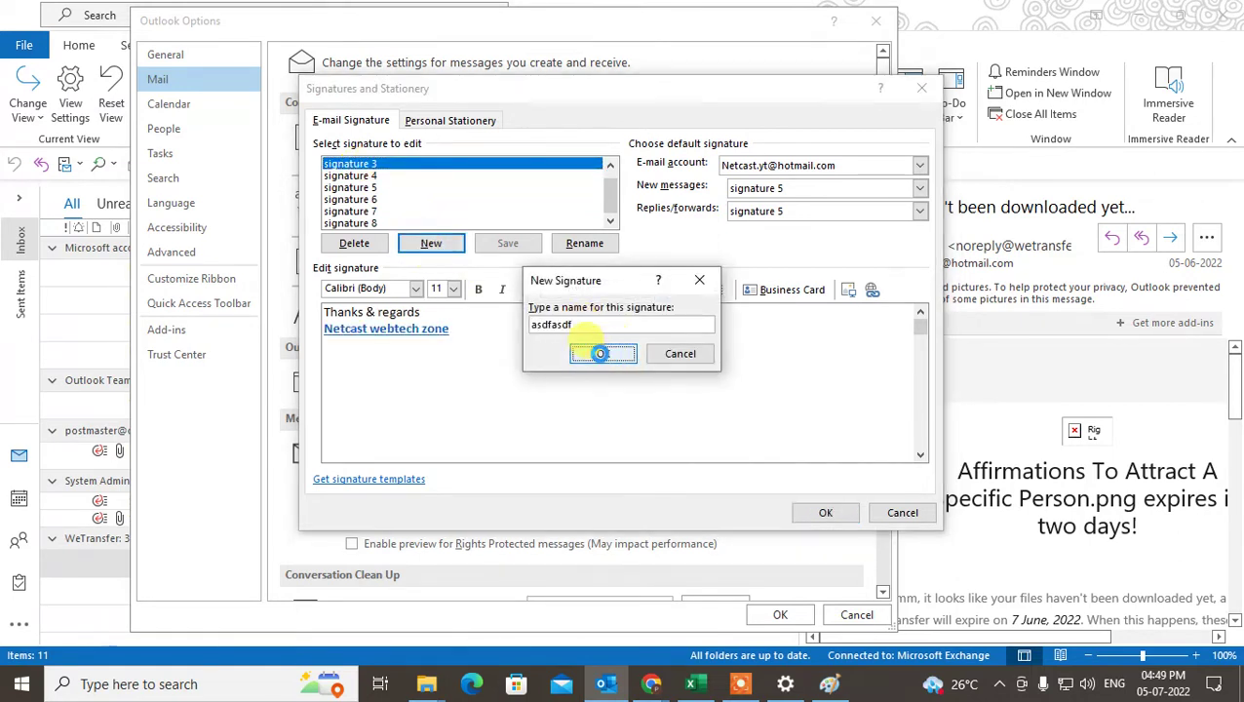
click(604, 353)
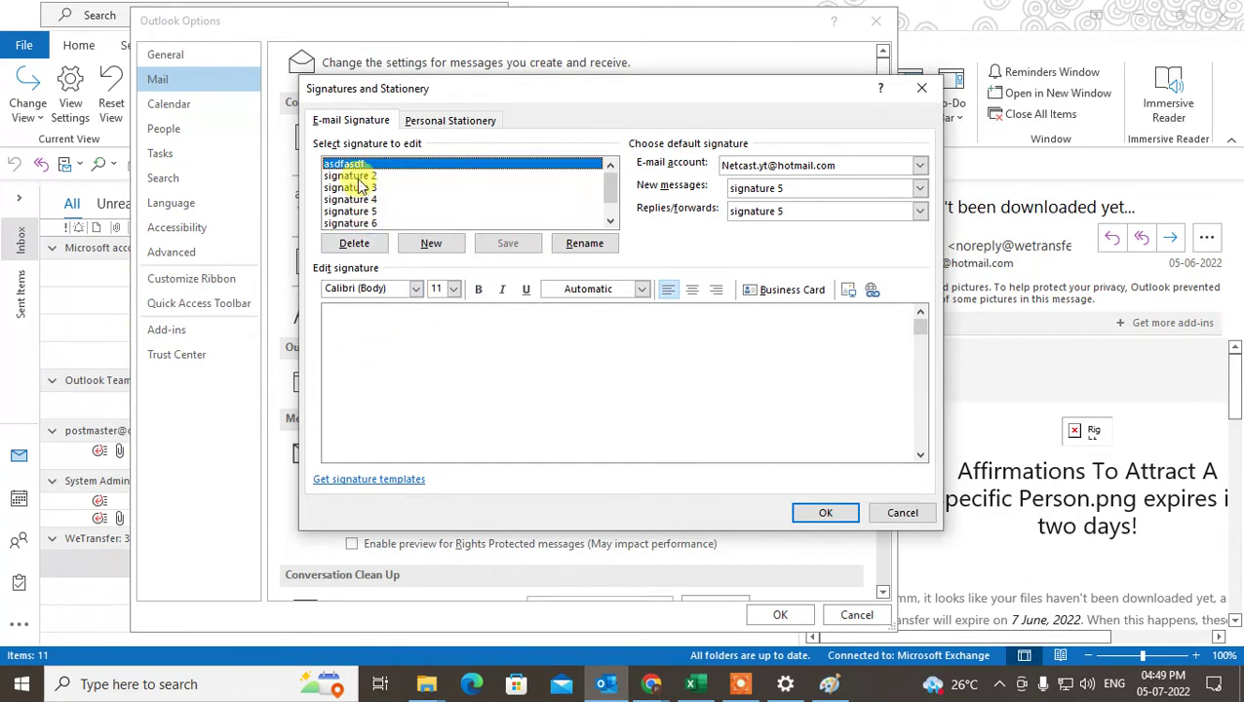
click(376, 349)
Write the signature body as 'Thanks and regards' over 'Necast webtech zone', with the first line bold.
text(asdf asdf asdf asdf asdf)
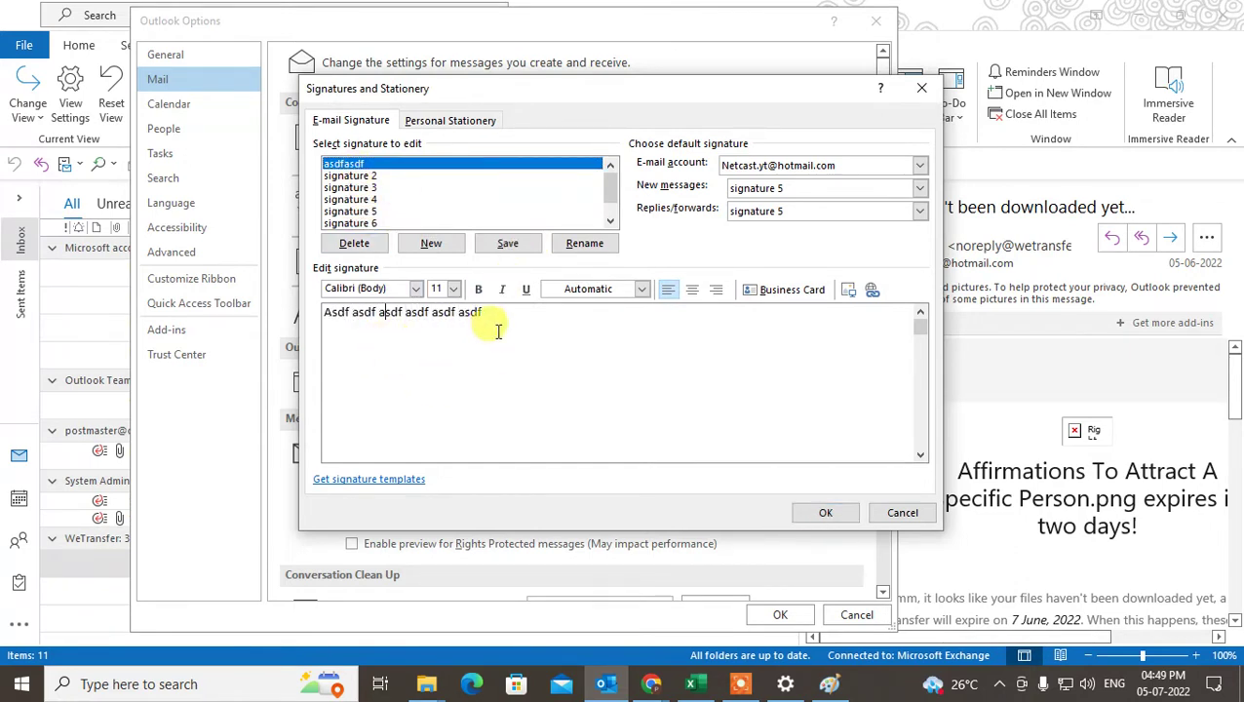
drag(486, 314, 7, 306)
text(Thanks and regard)
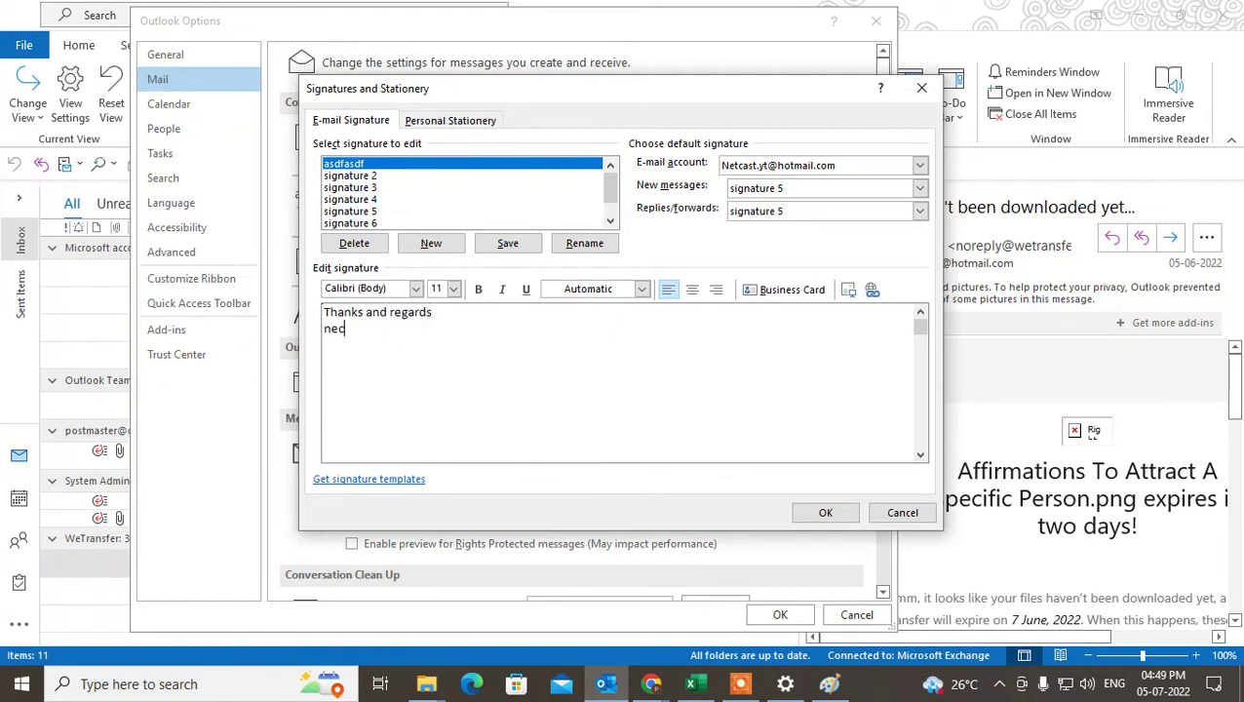
text(st webtech a)
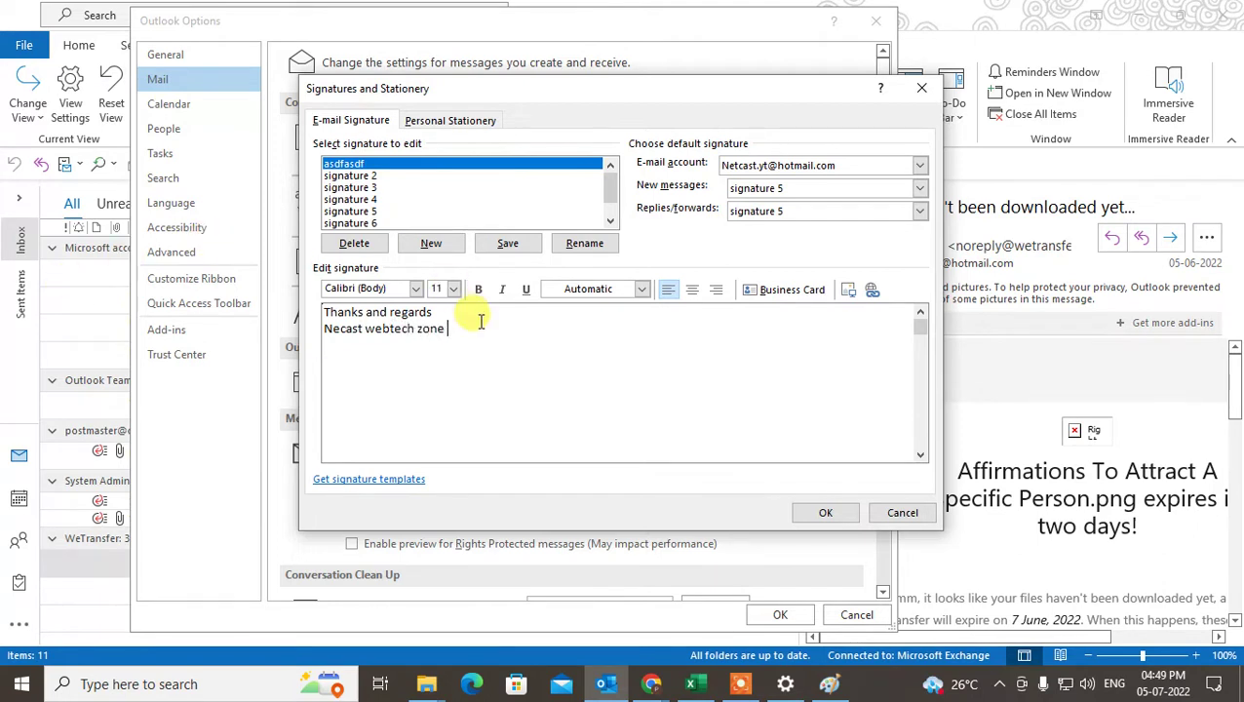
drag(448, 312, 280, 312)
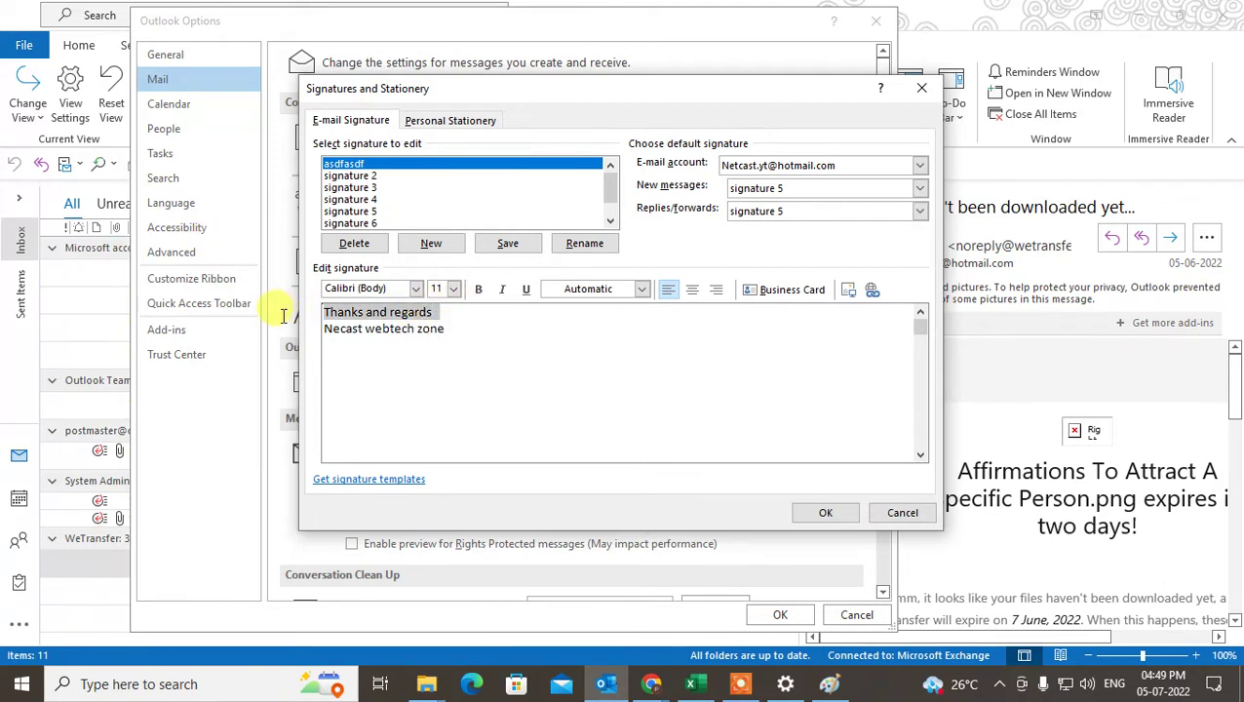
click(478, 288)
click(483, 331)
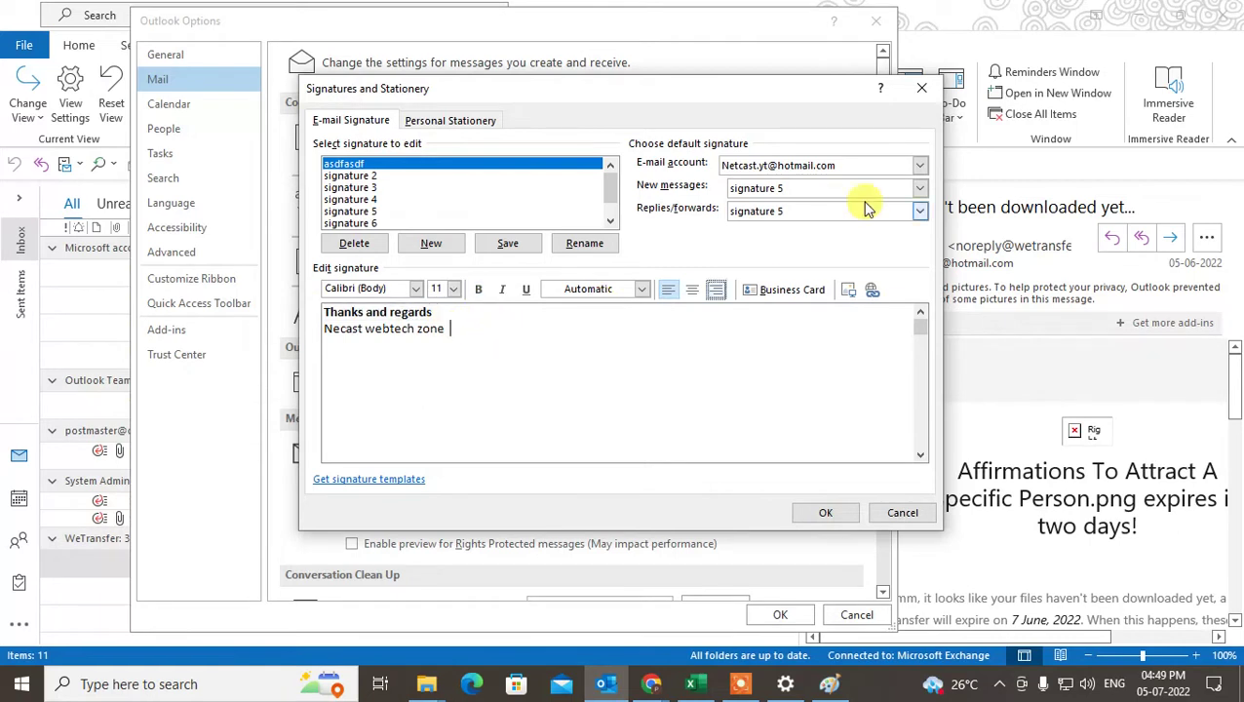
Keep signature 5 for new messages, use signature 3 for replies/forwards, and save the signatures.
click(780, 188)
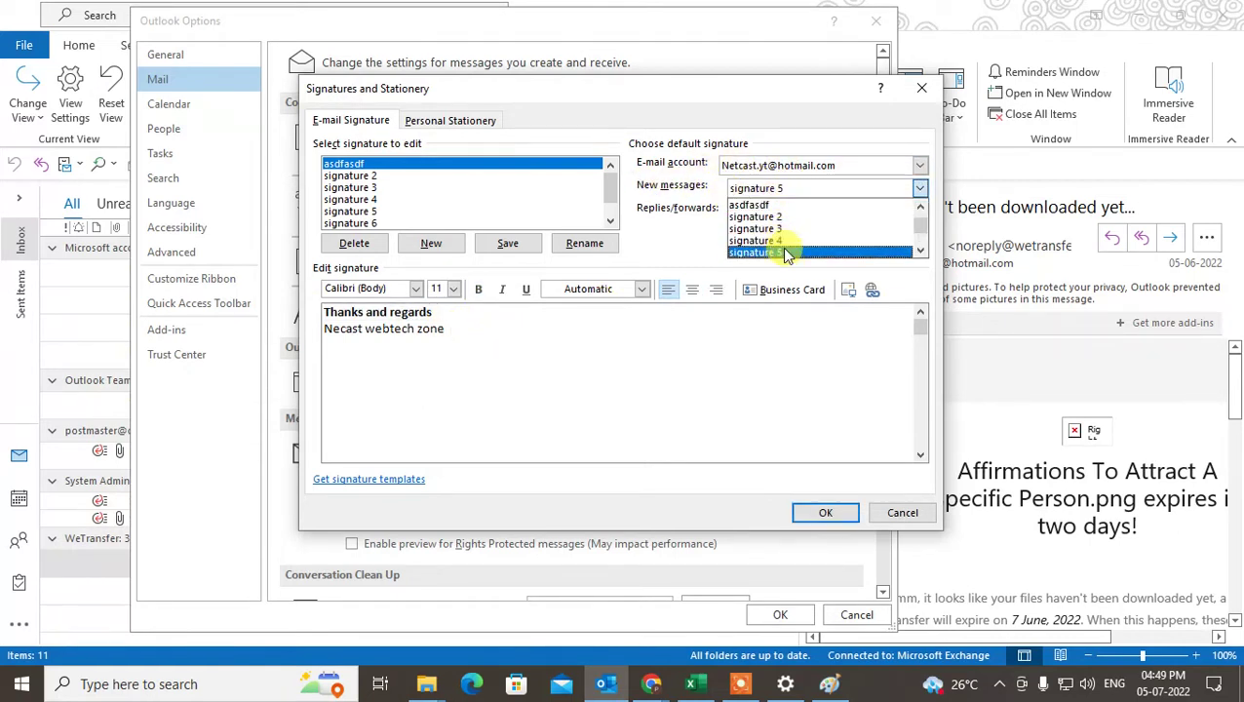
click(786, 252)
click(775, 210)
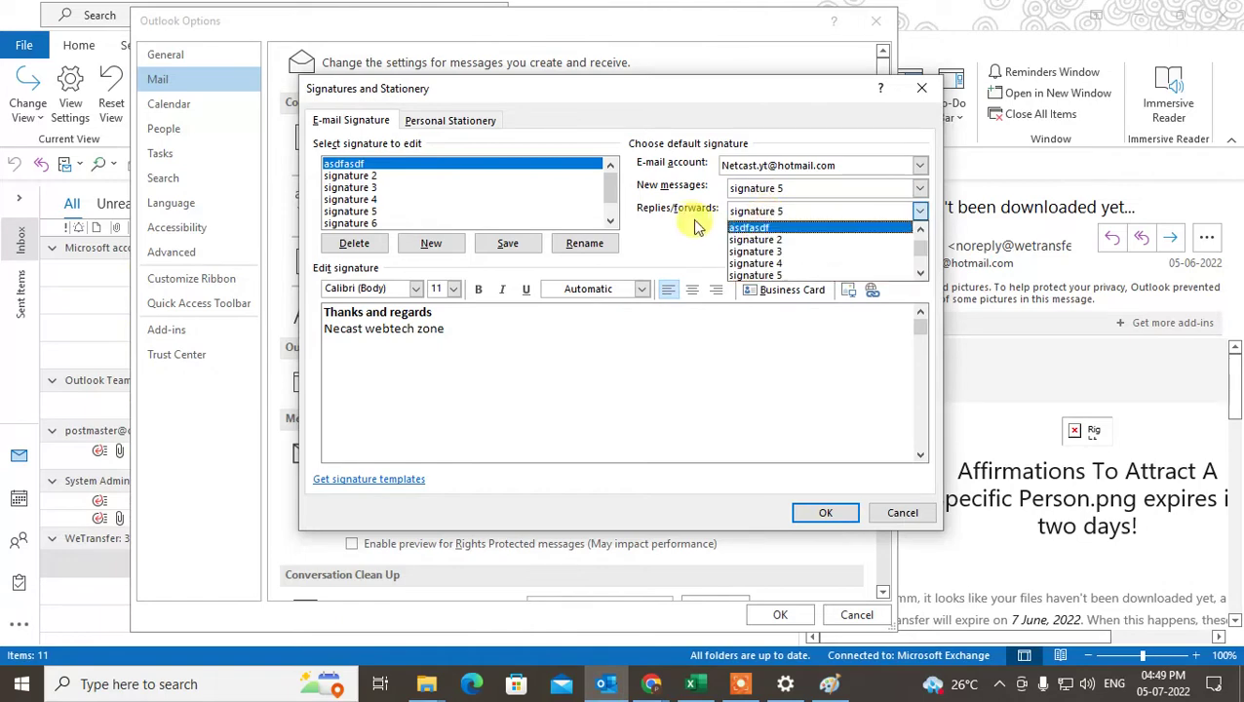
click(775, 256)
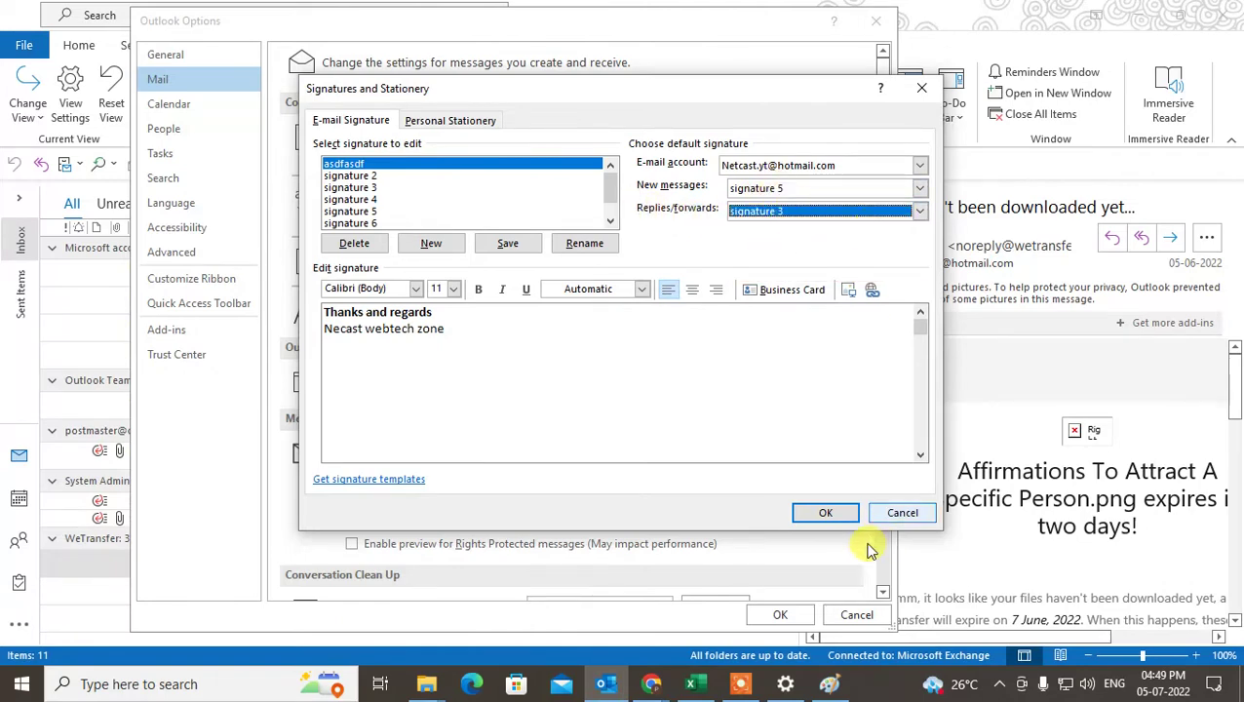
click(822, 514)
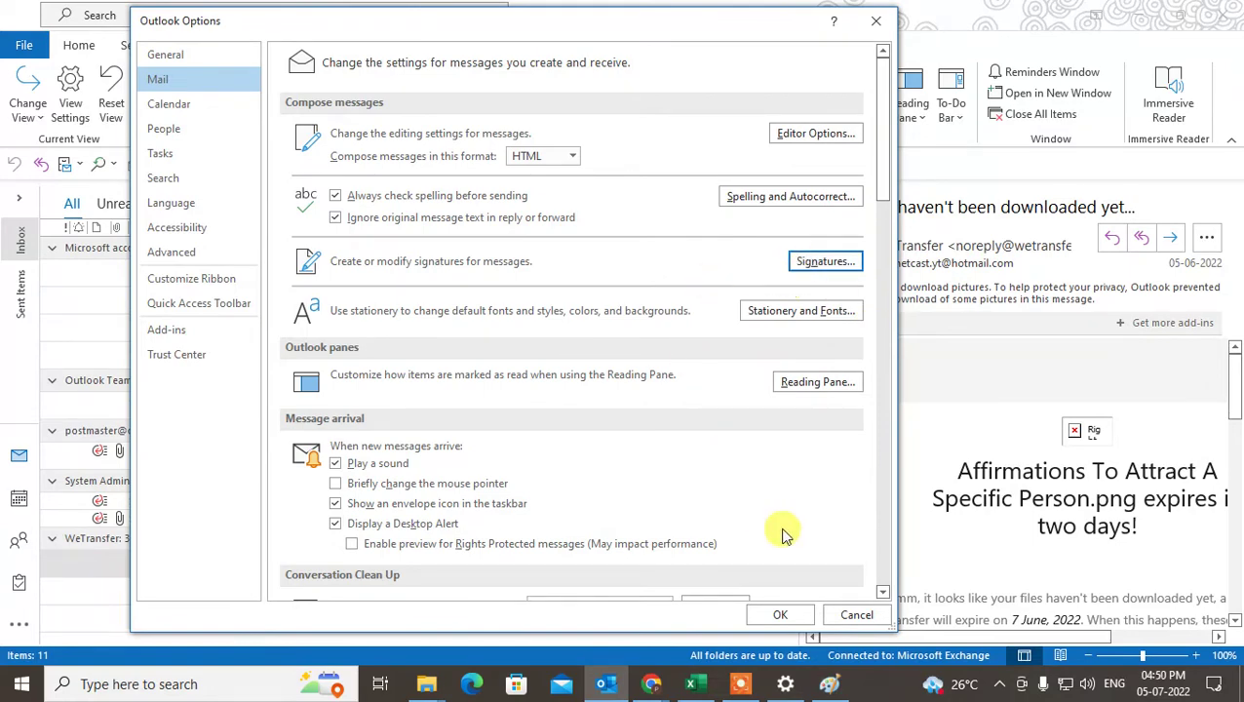
Reposition the Outlook Options window, then confirm the Mail settings with OK.
mouse_move(545, 29)
mouse_down()
mouse_move(655, 29)
mouse_move(477, 26)
mouse_move(560, 29)
mouse_up()
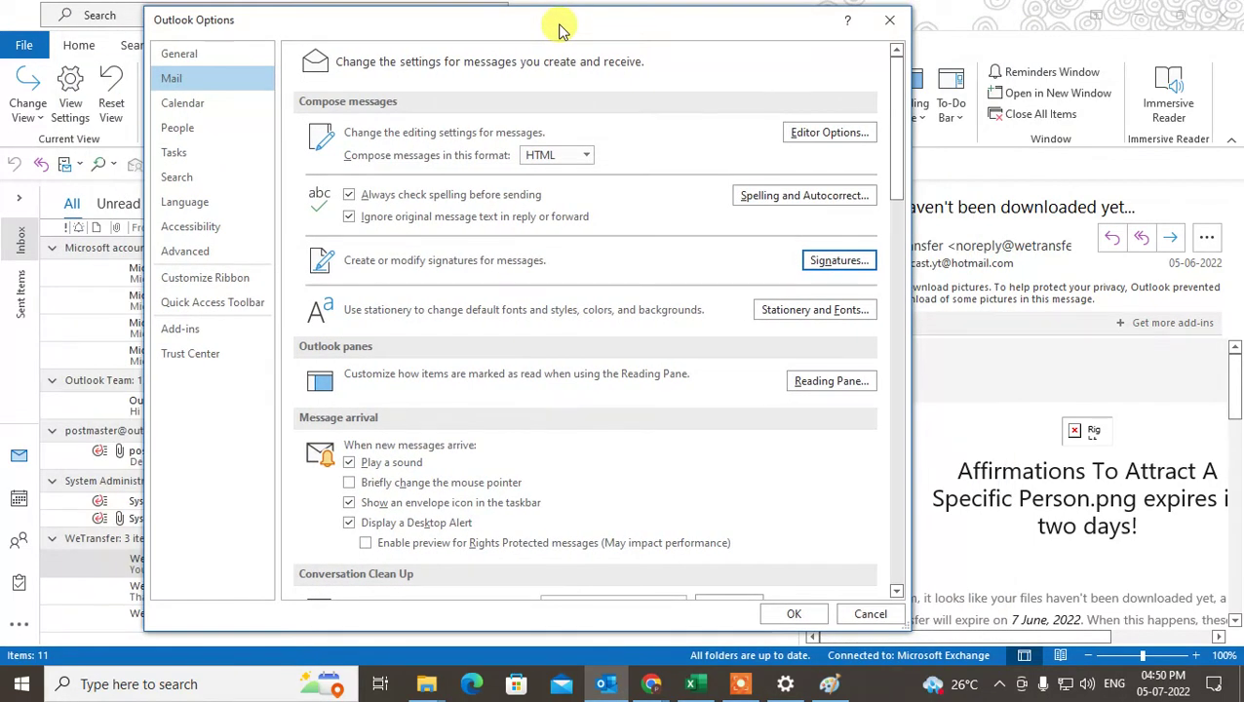
drag(634, 35, 580, 29)
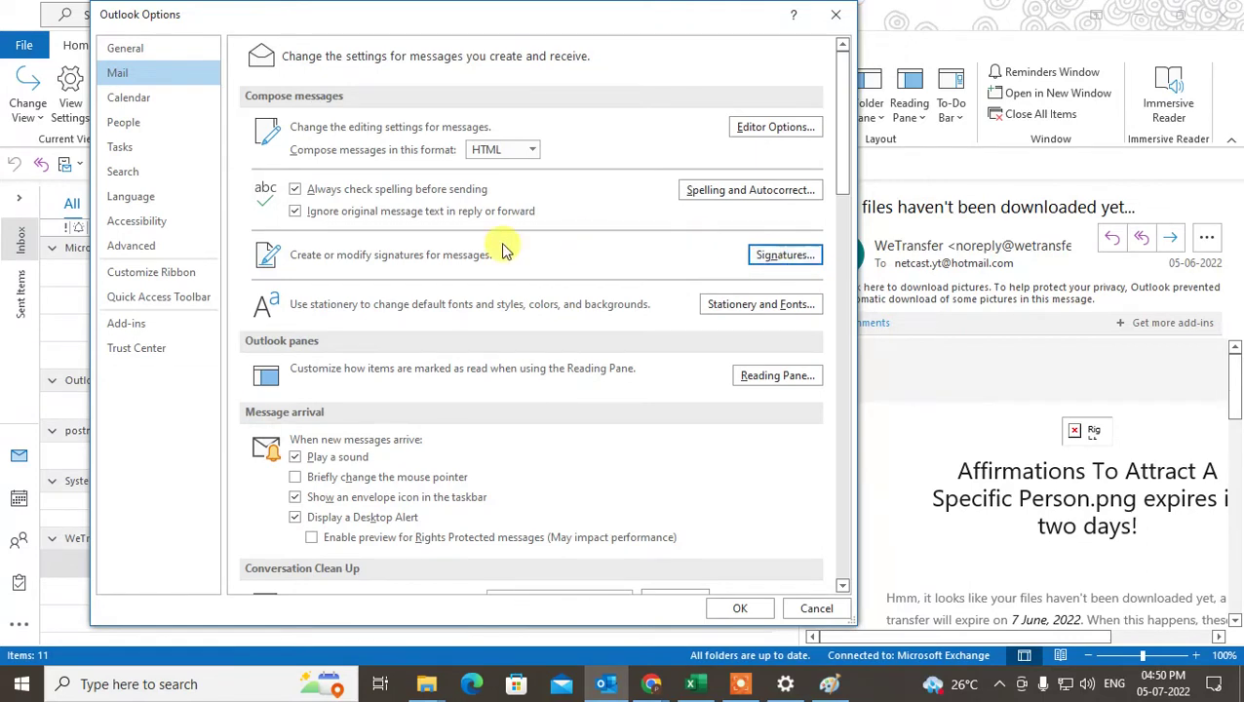
click(784, 257)
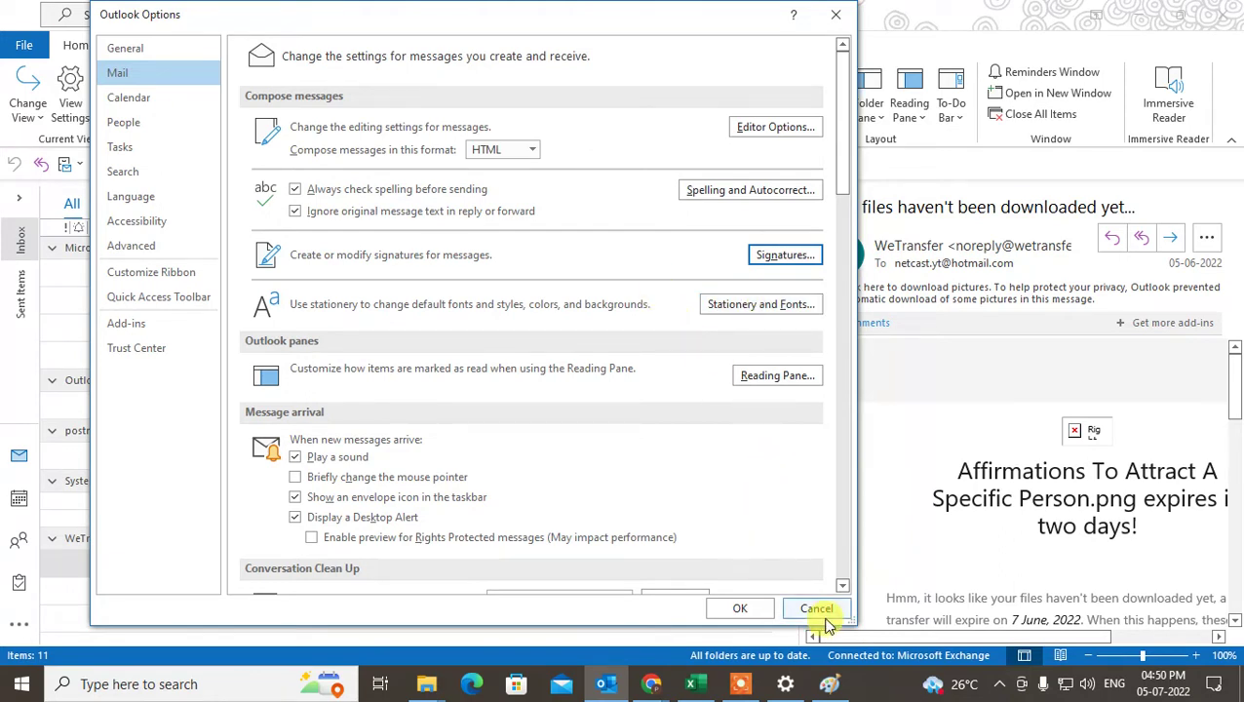
click(743, 608)
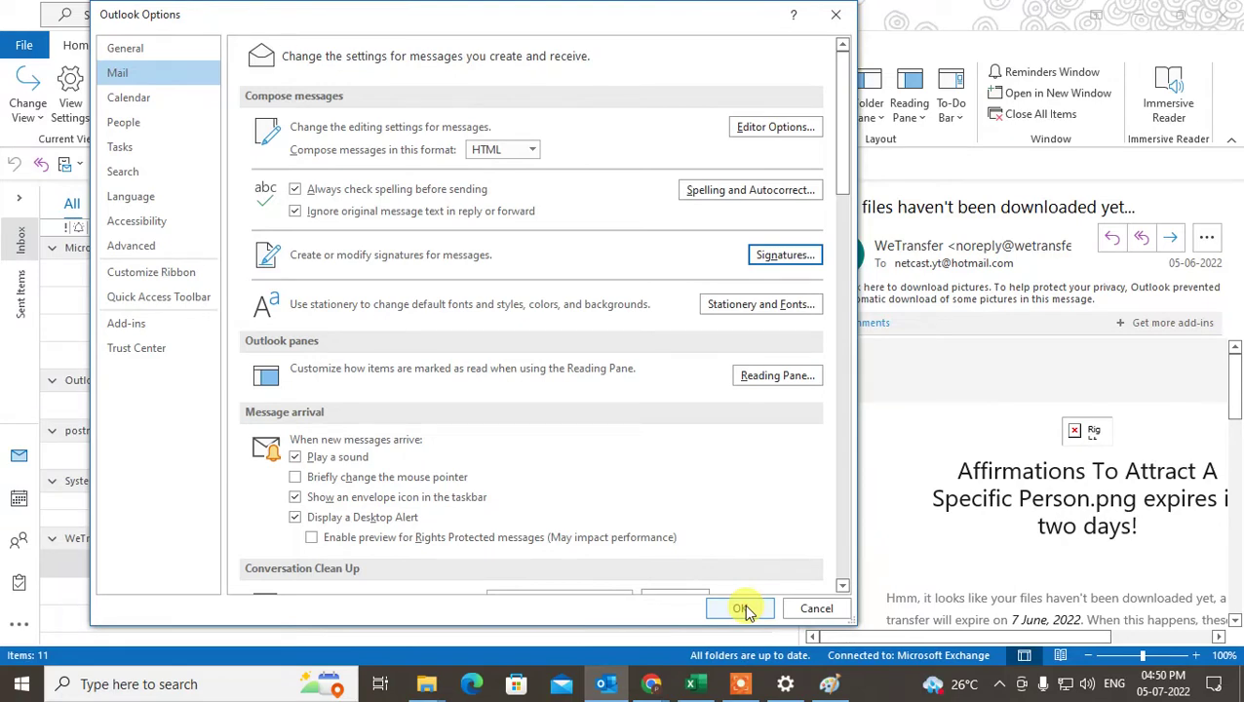
click(743, 609)
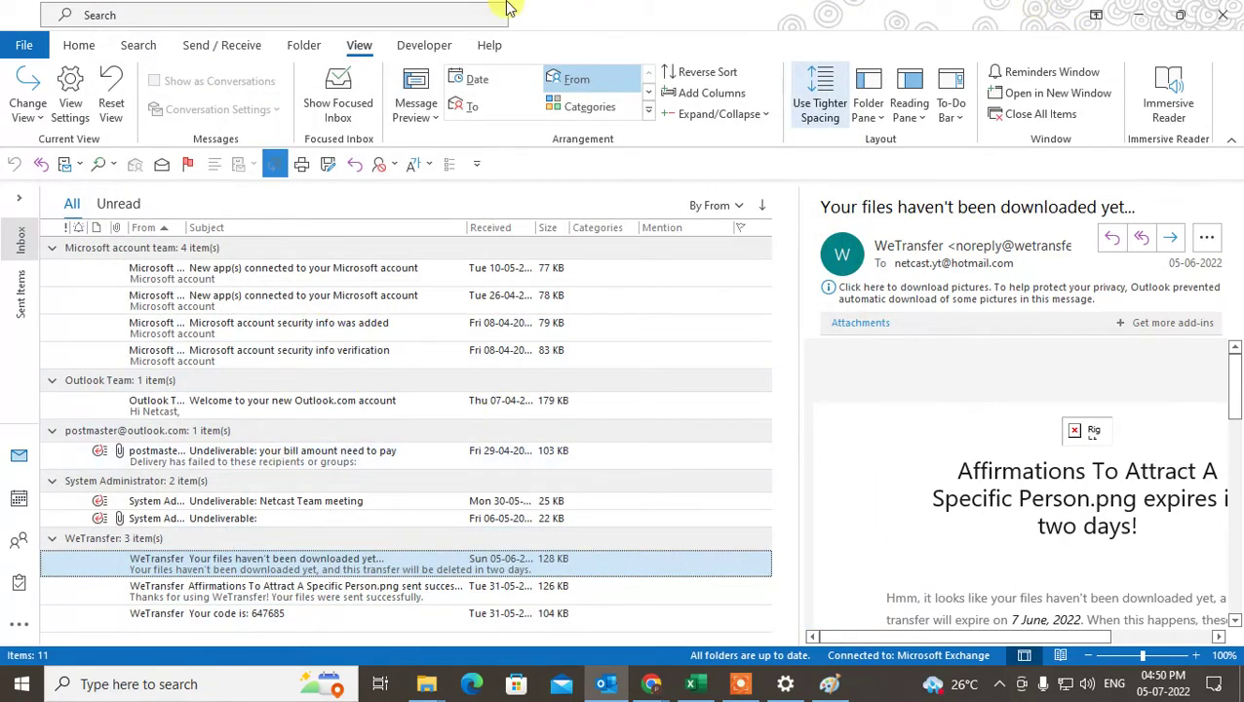
Minimise Outlook, launch Settings by searching 'set', and go to the Apps page.
click(1146, 22)
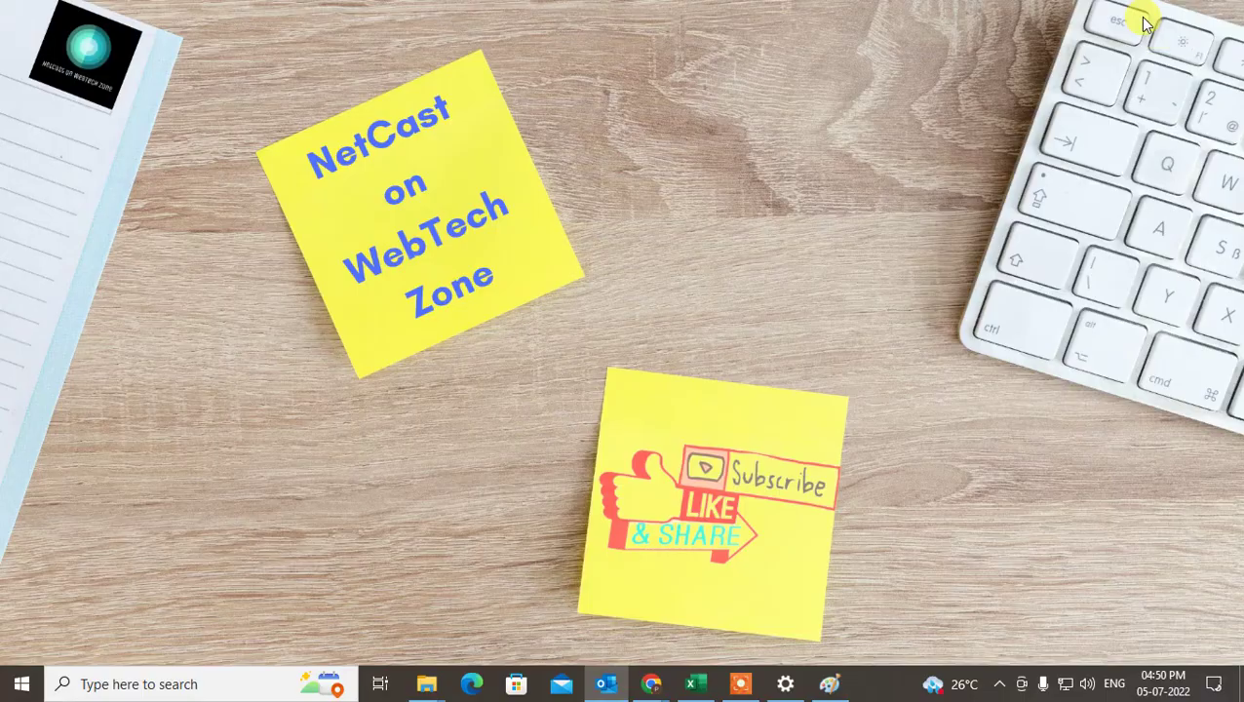
click(88, 684)
text(set)
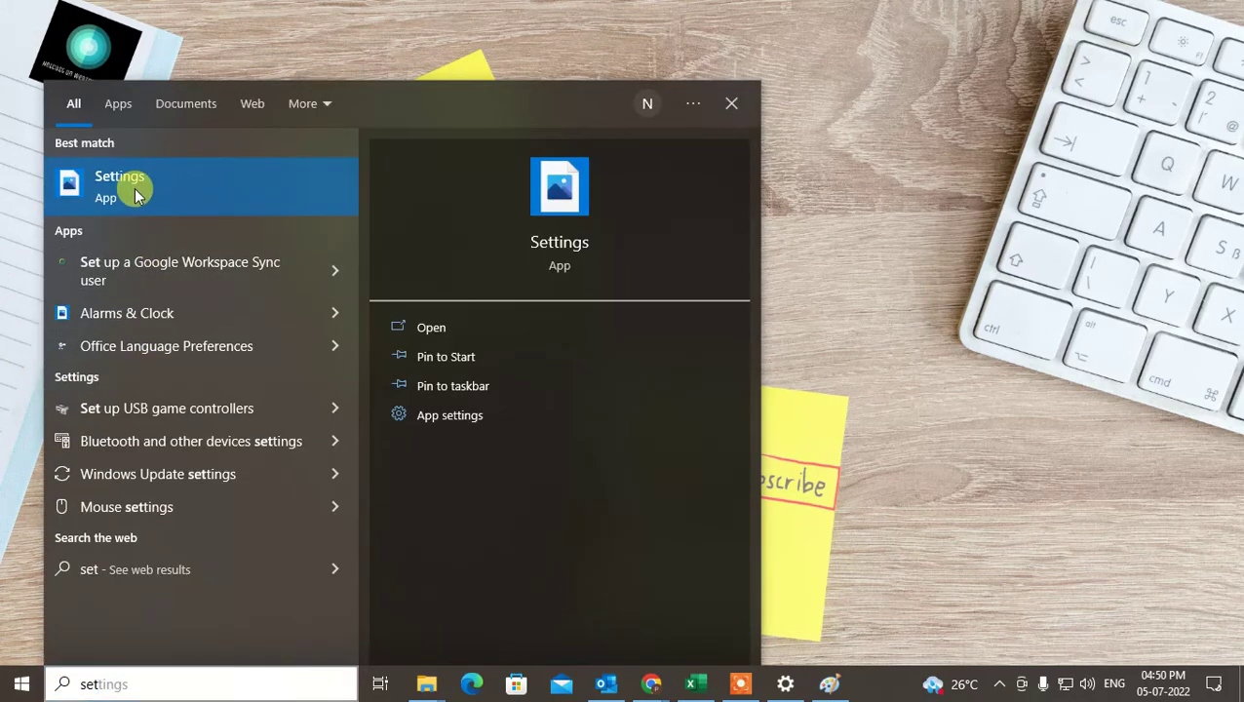
click(134, 186)
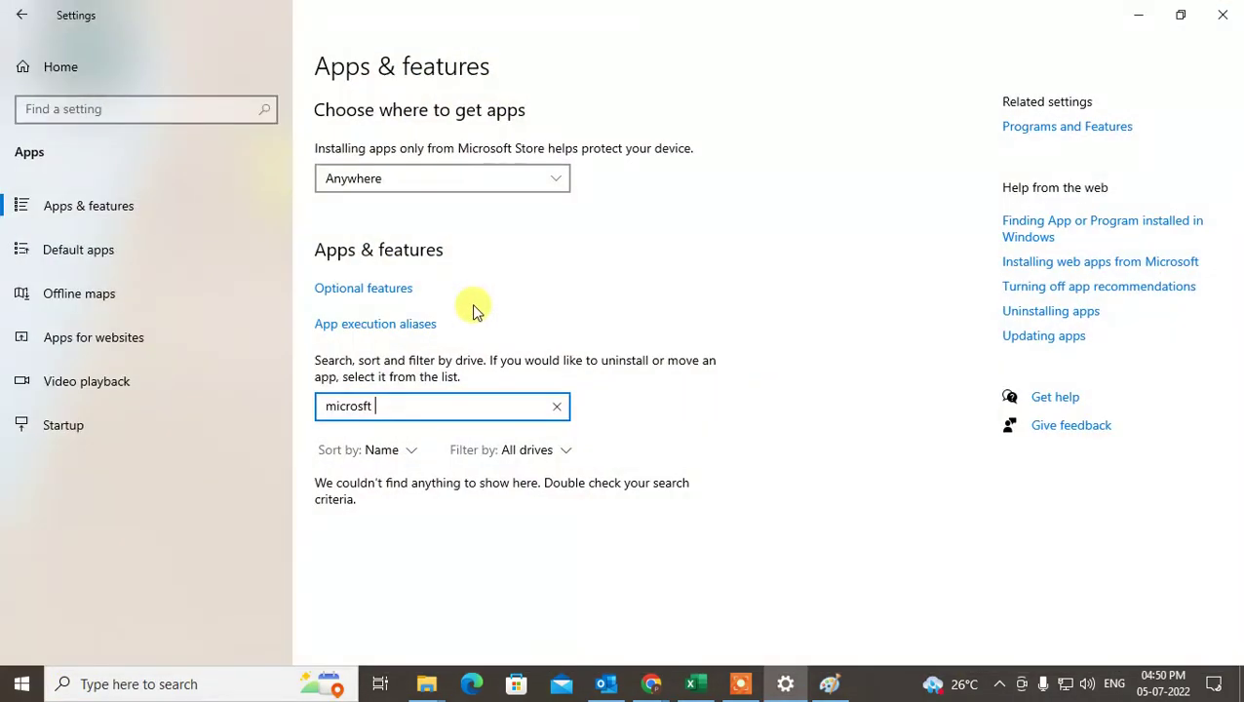
click(23, 18)
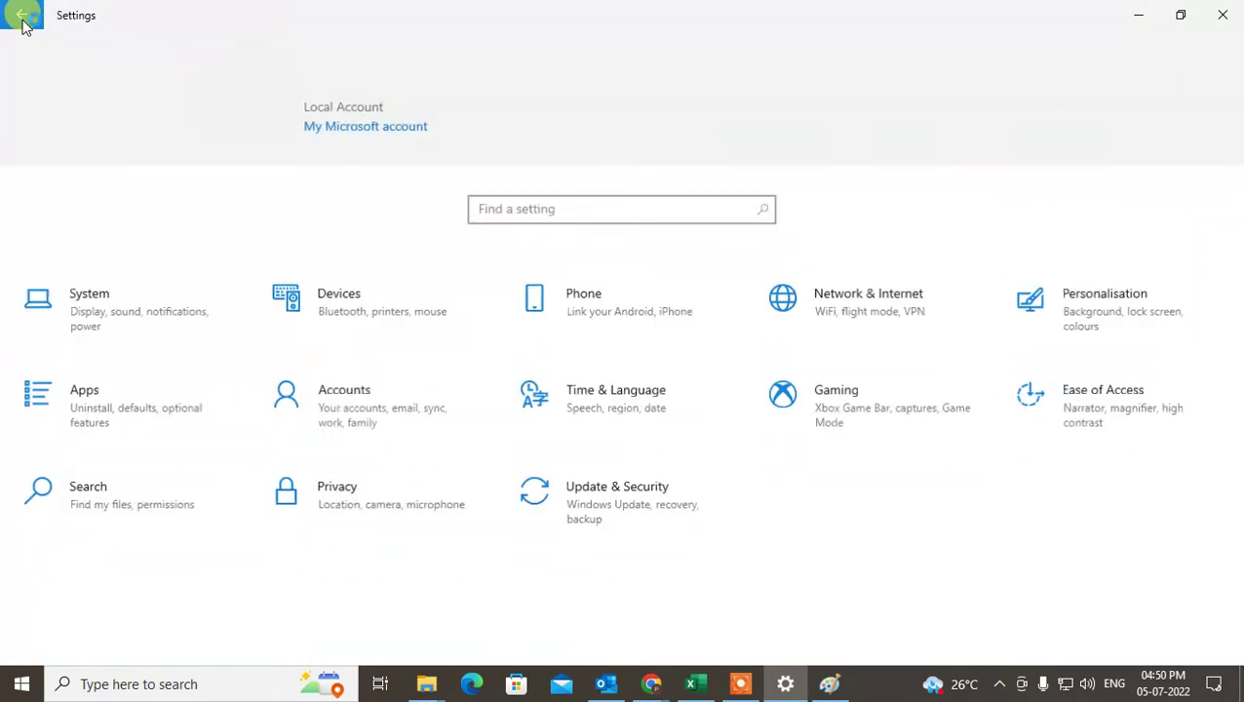
click(125, 394)
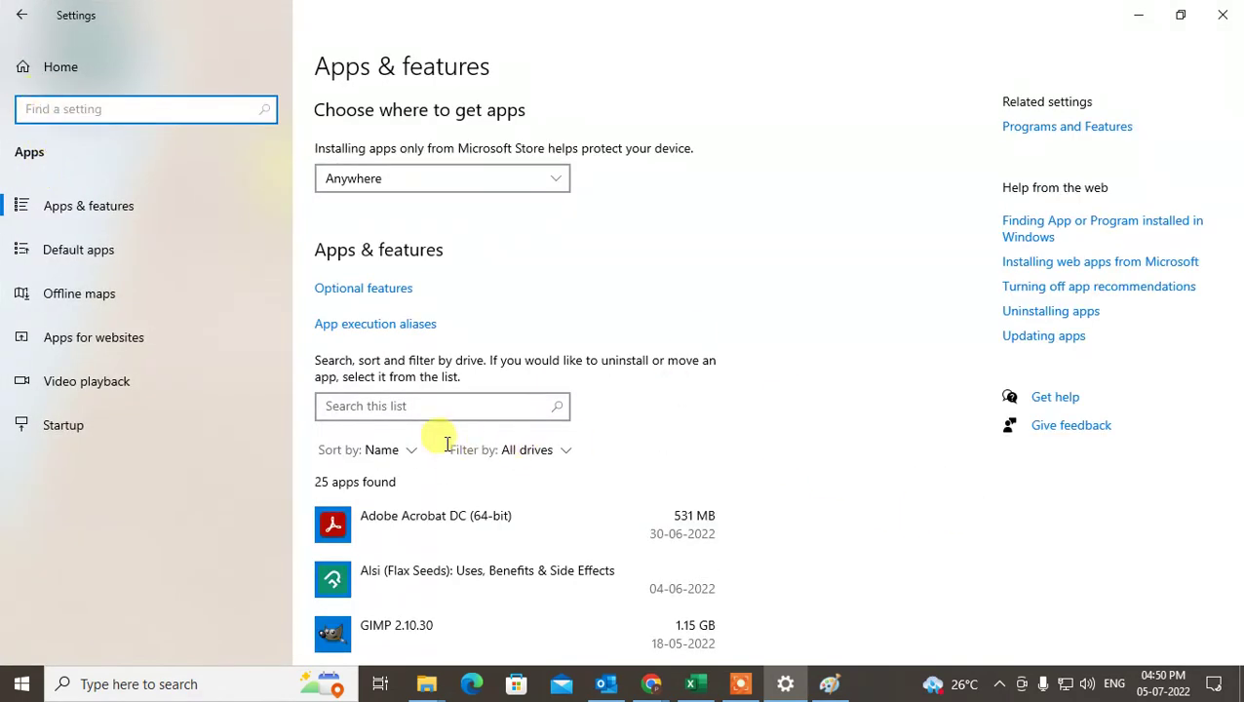
Filter the installed apps list by typing 'microsoft des', fixing a typo along the way.
click(404, 413)
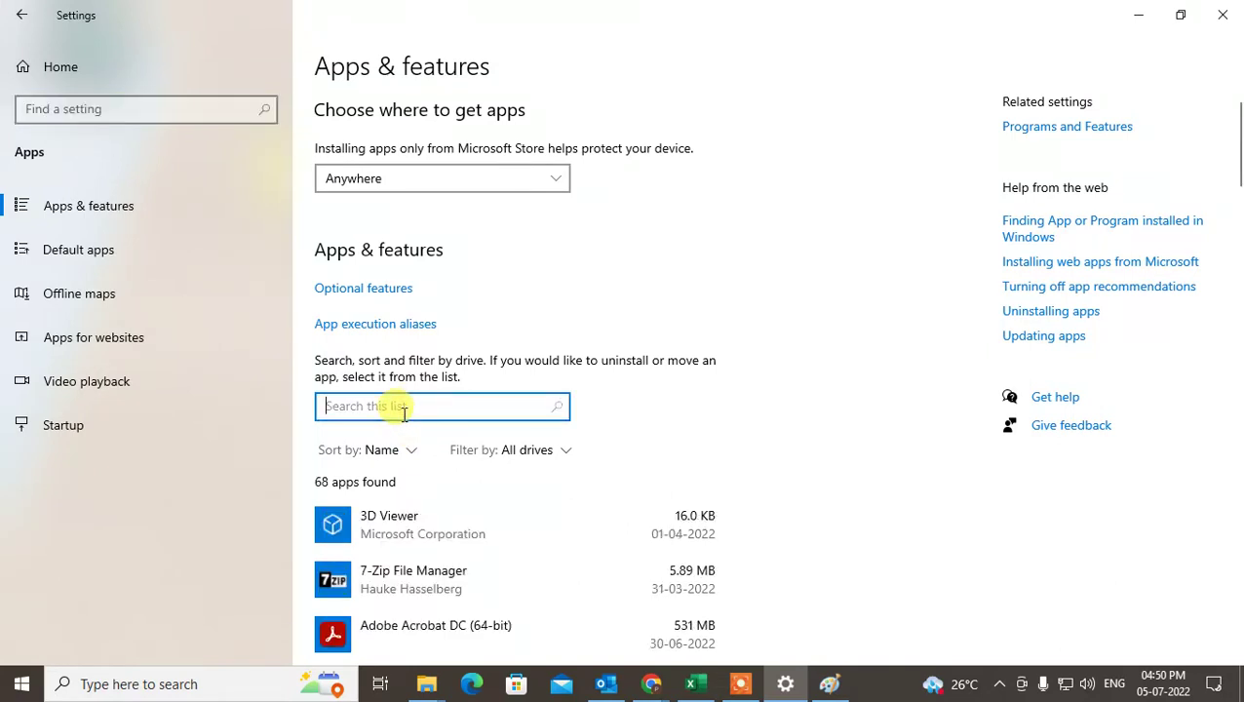
text(microsf)
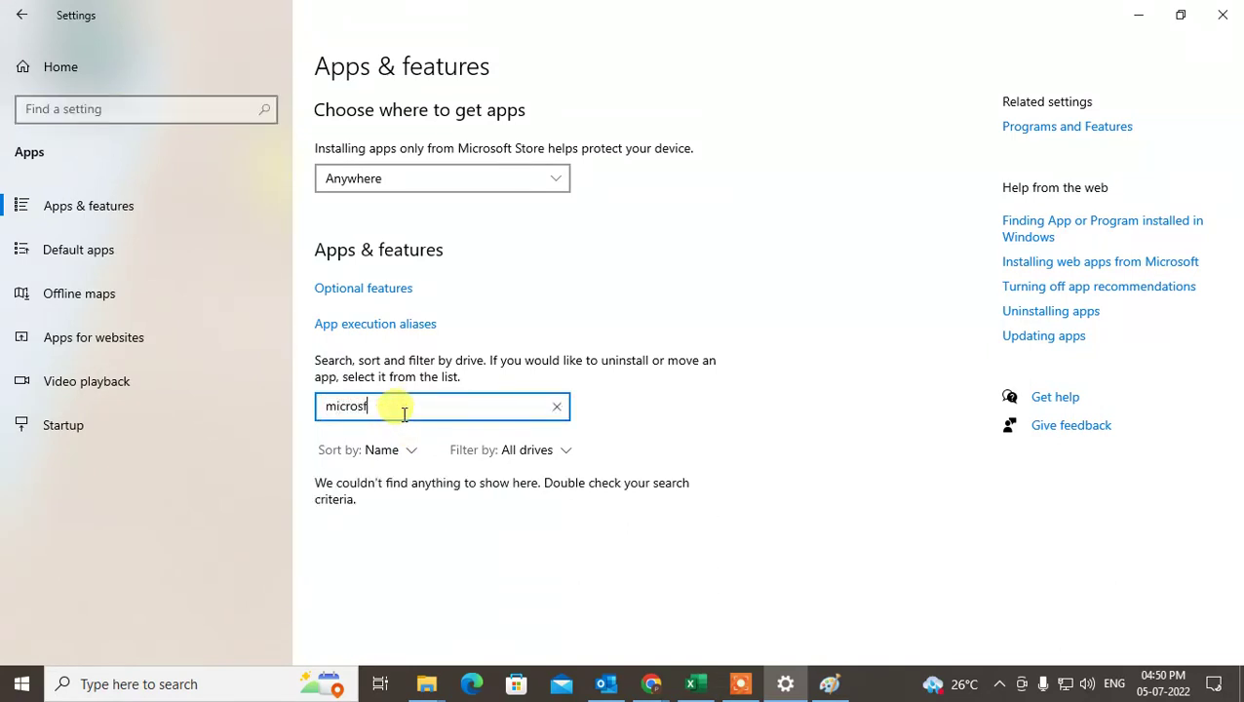
key(BackSpace)
key(BackSpace)
key(BackSpace)
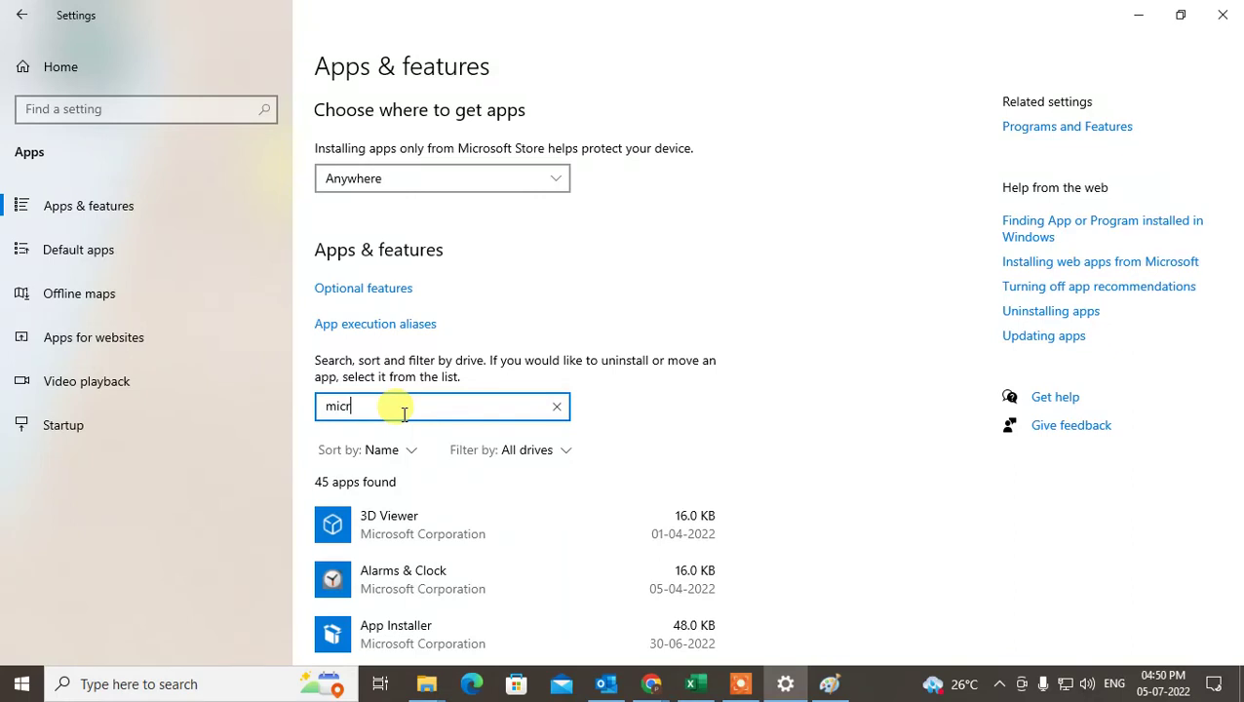
text(ft desktop app)
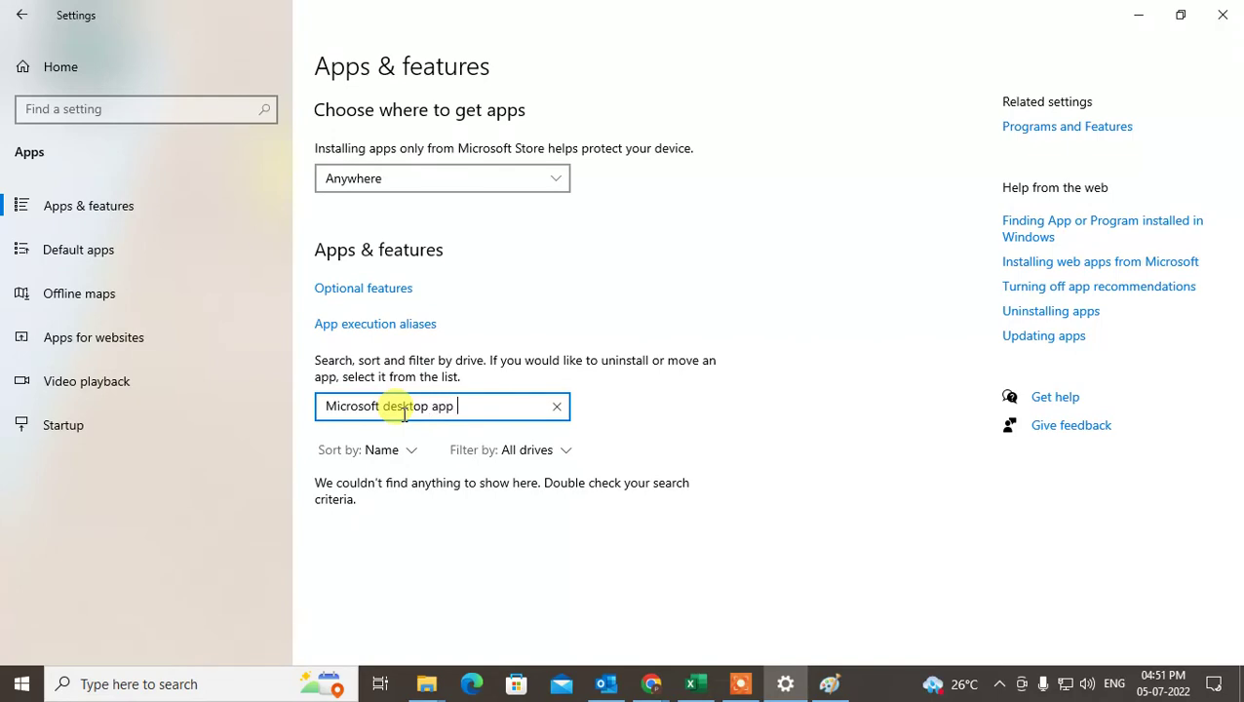
Box the Microsoft Office Desktop Apps entry in the Paint screenshot, then clear the Settings app search.
click(829, 683)
drag(302, 311, 492, 347)
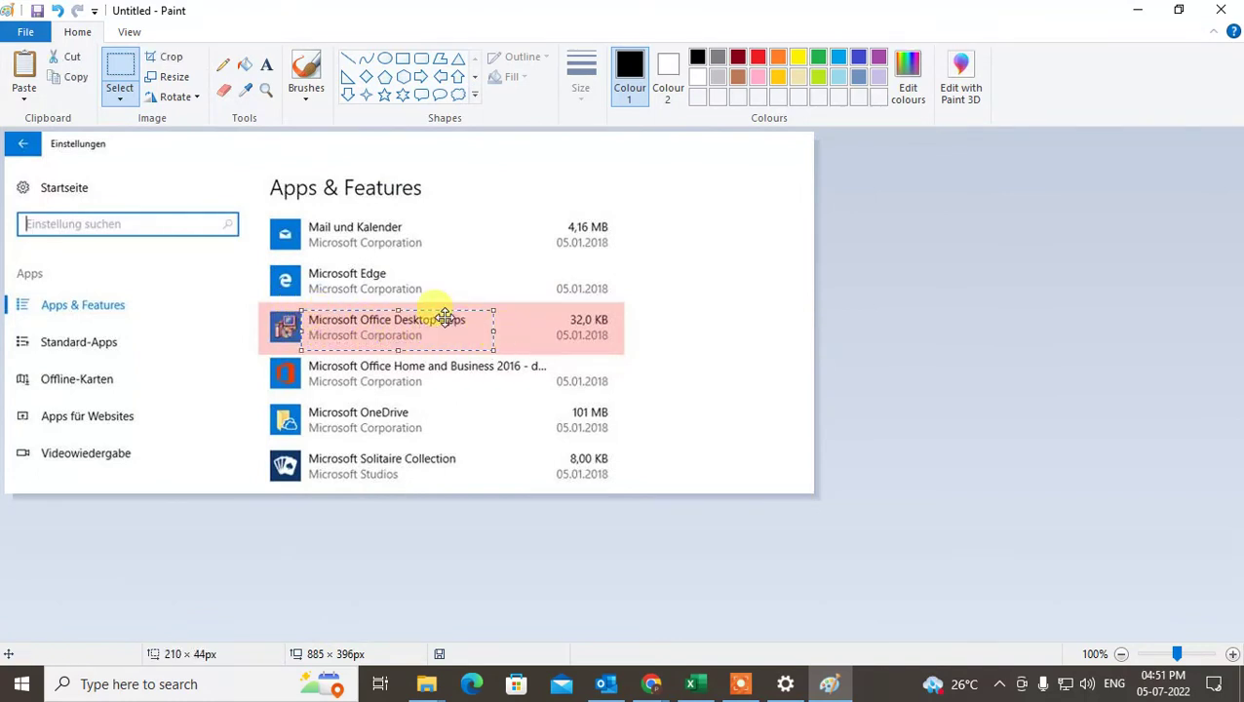
key(alt+Tab)
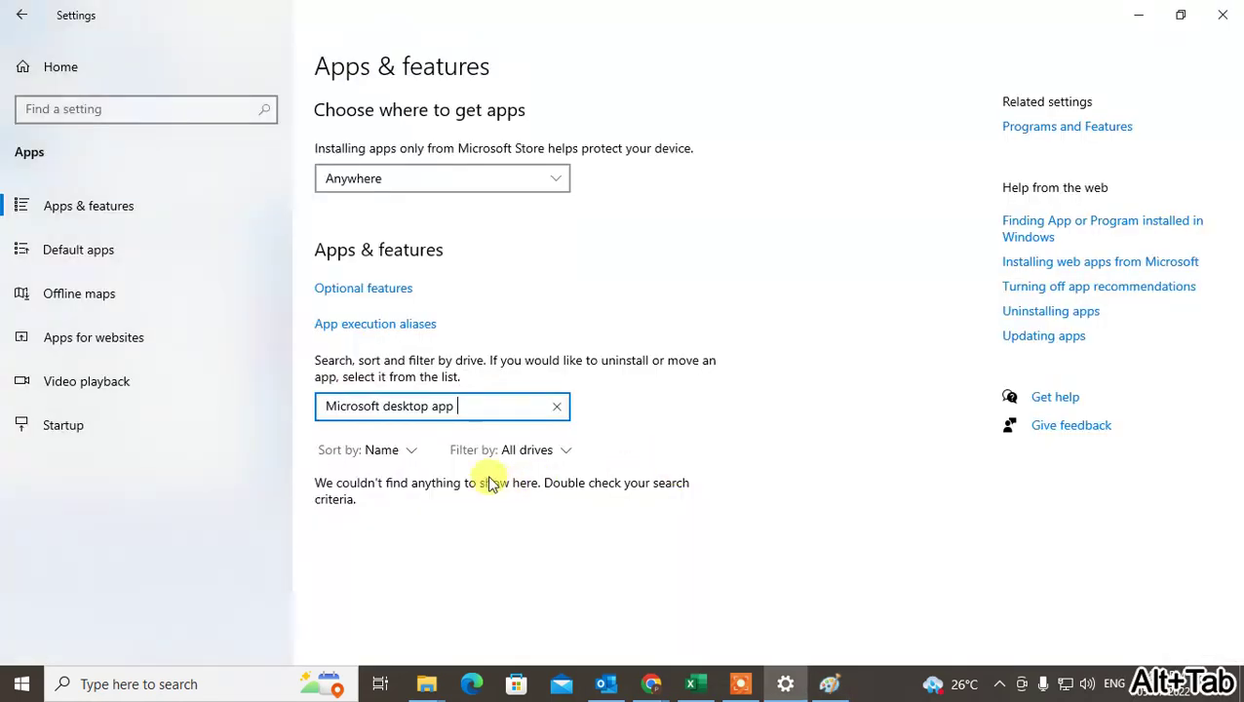
key(BackSpace)
key(BackSpace)
key(BackSpace)
key(BackSpace)
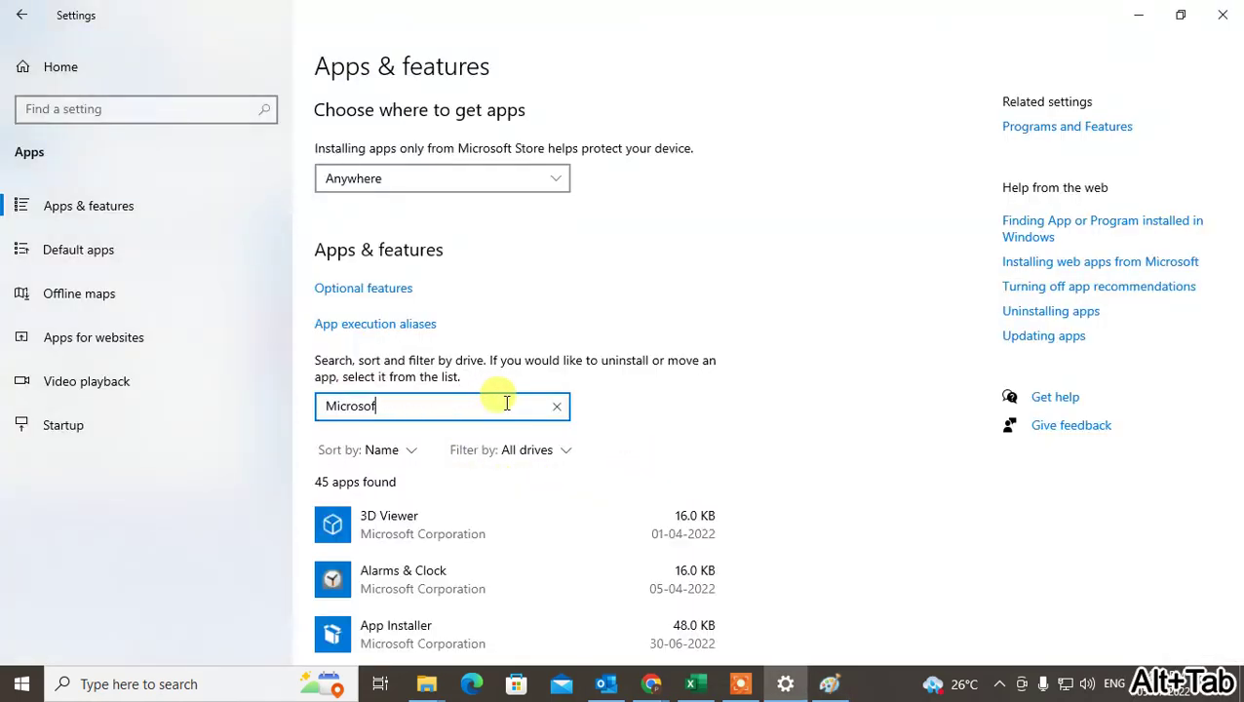
click(553, 405)
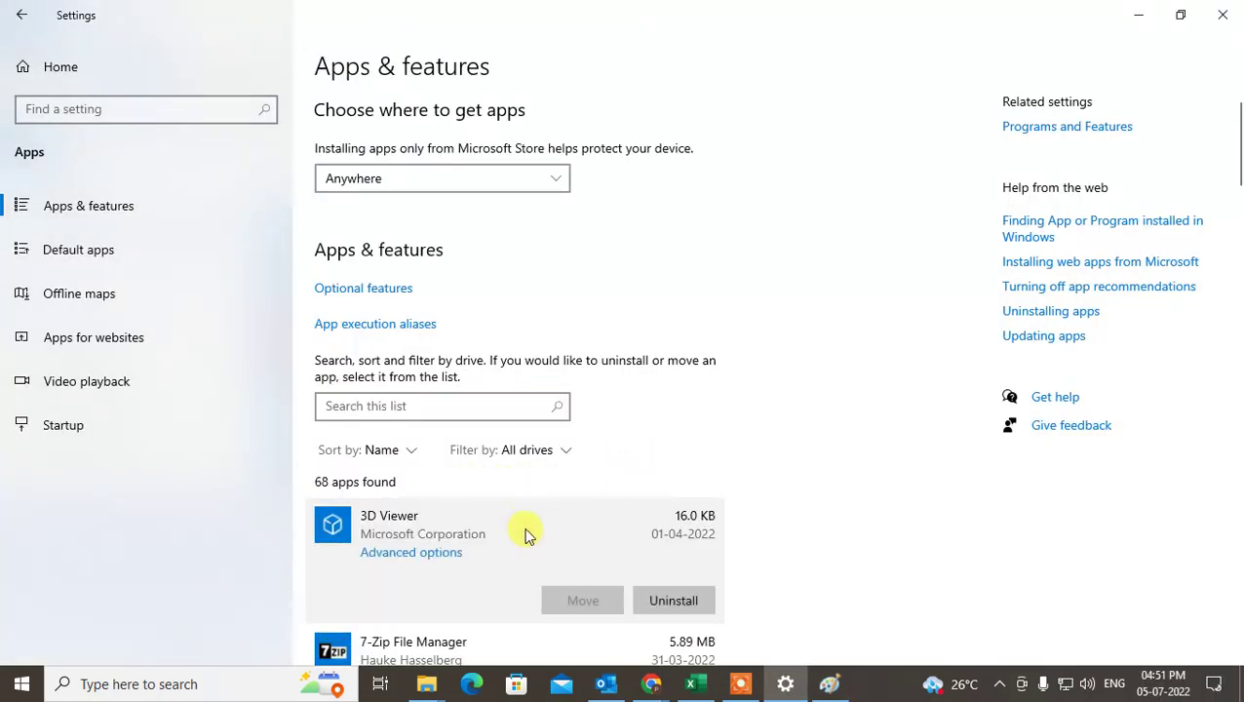
key(alt+Tab)
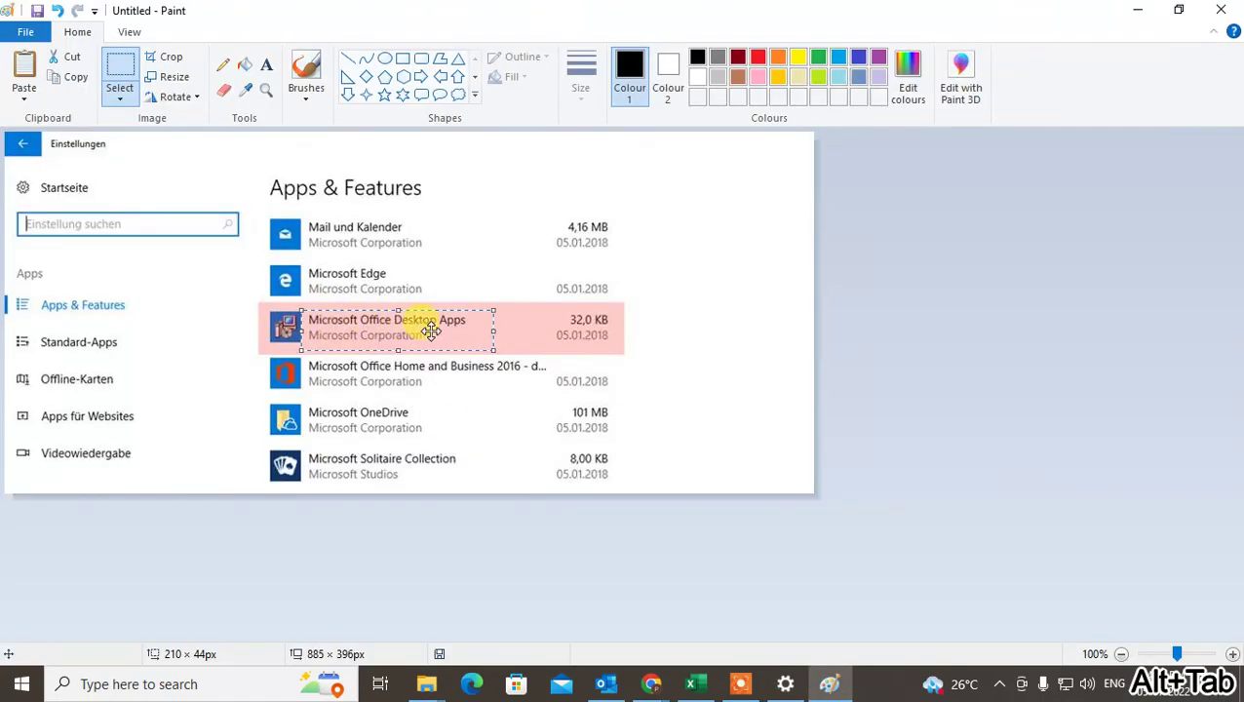
key(alt+Tab)
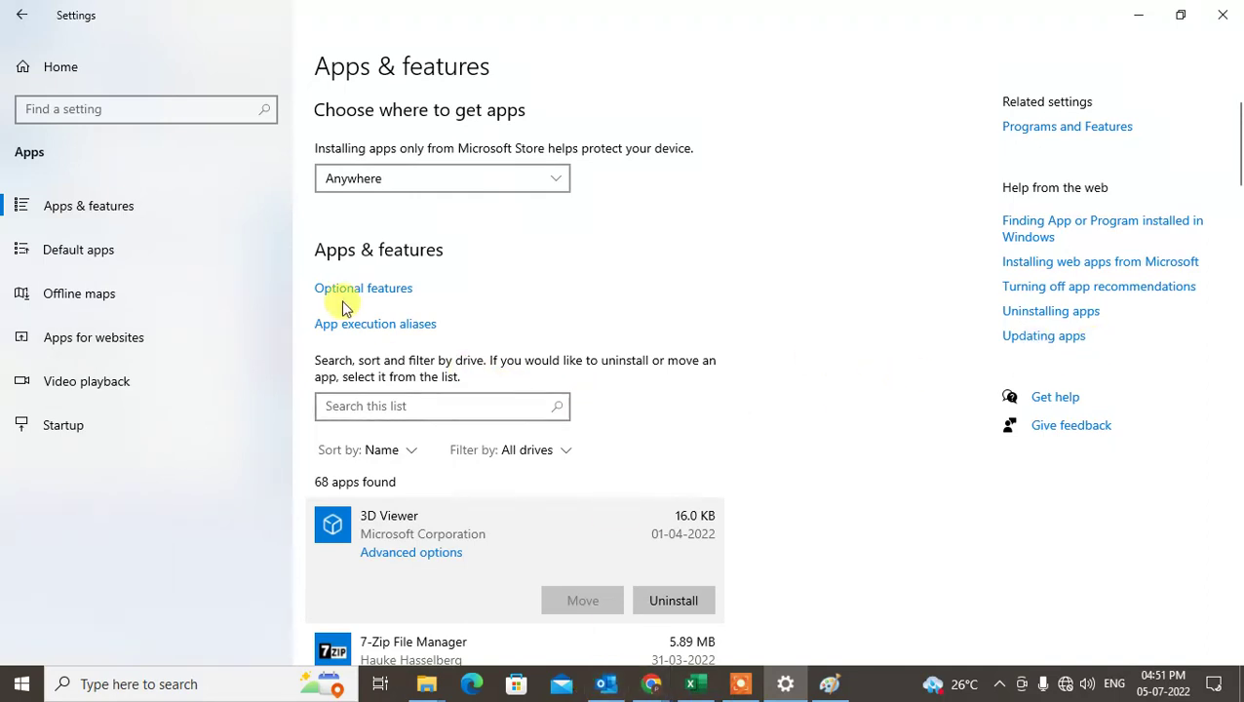
Hide all windows with Win+D to reveal the desktop wallpaper.
key(super+d)
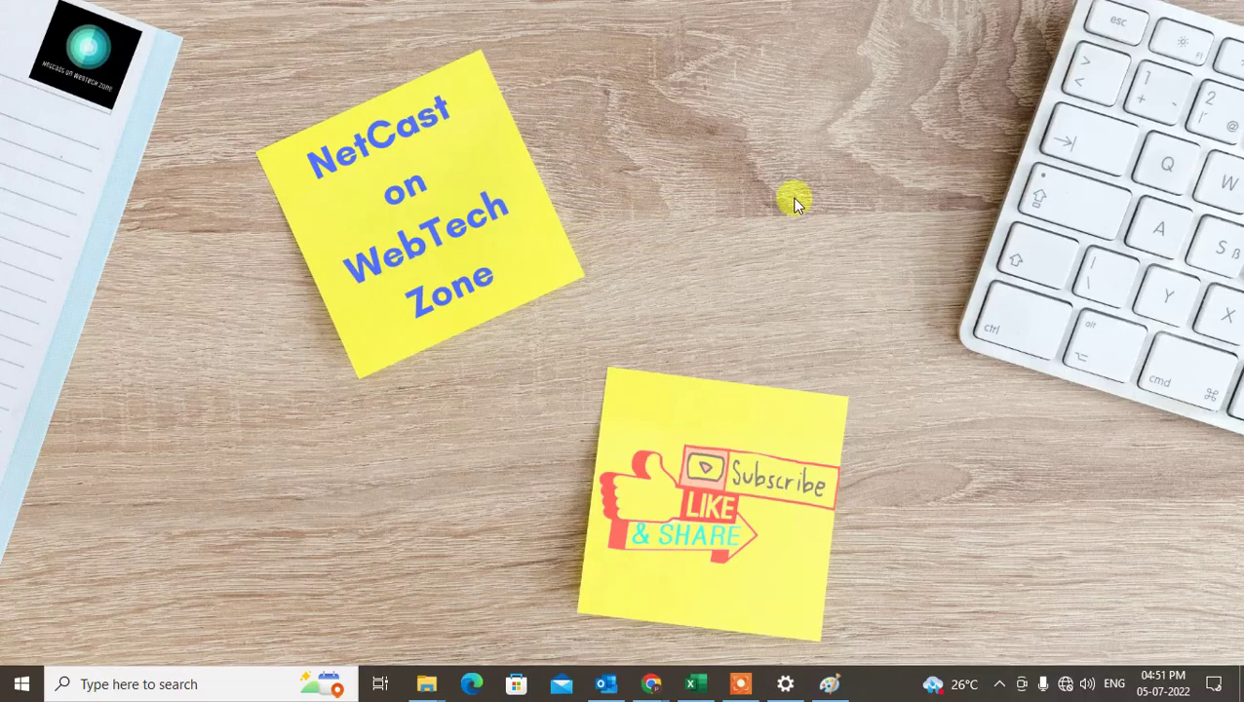